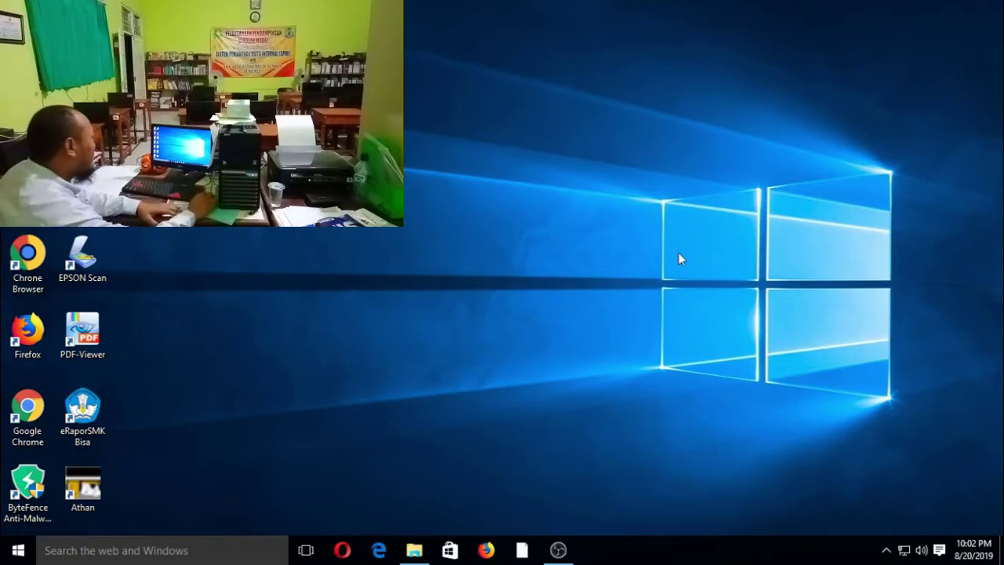
Search the computer for "scan" and open EPSON Scan
click(180, 541)
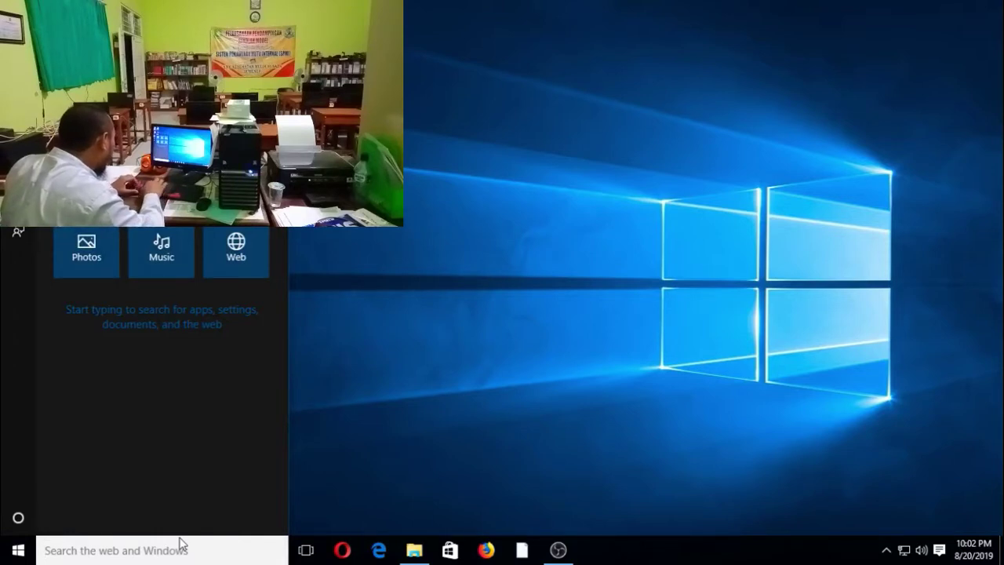
text(sca)
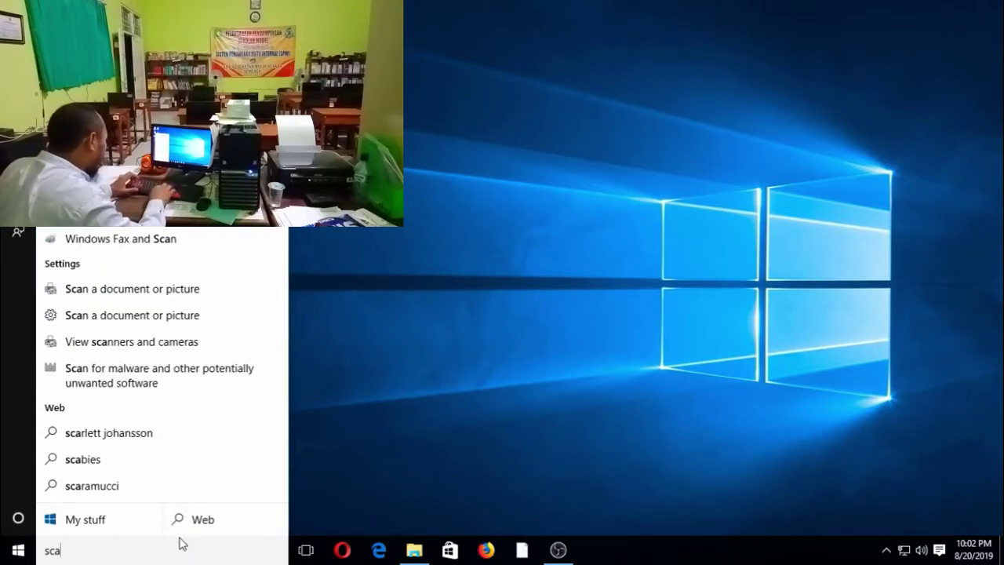
text(n)
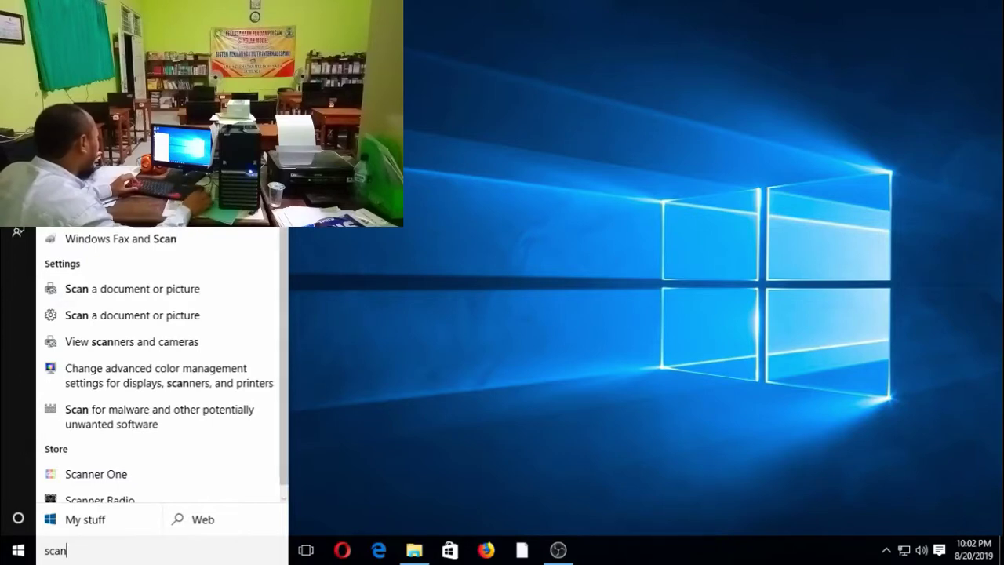
click(102, 184)
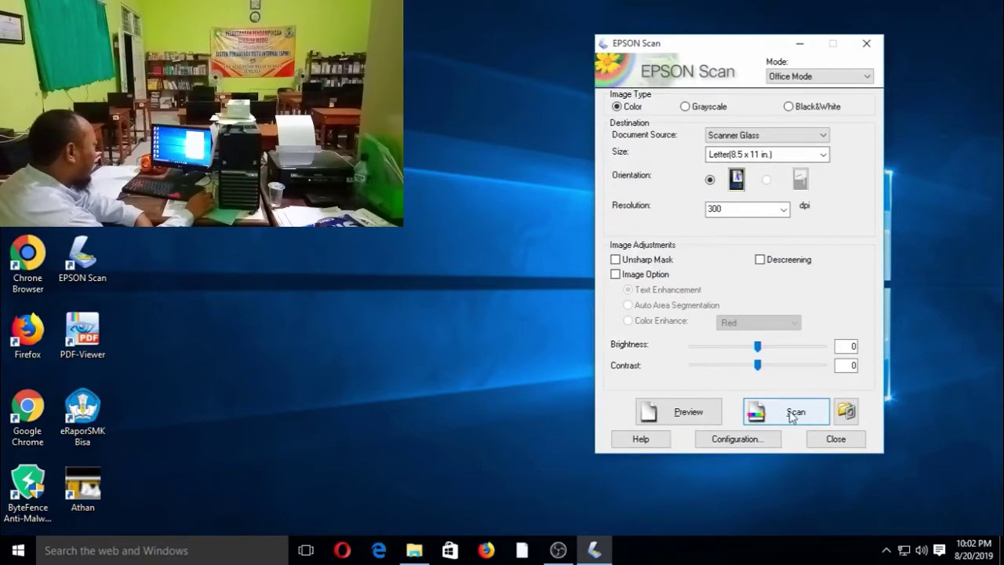
Preview the document on the scanner glass at Letter size and discard the preview
click(681, 423)
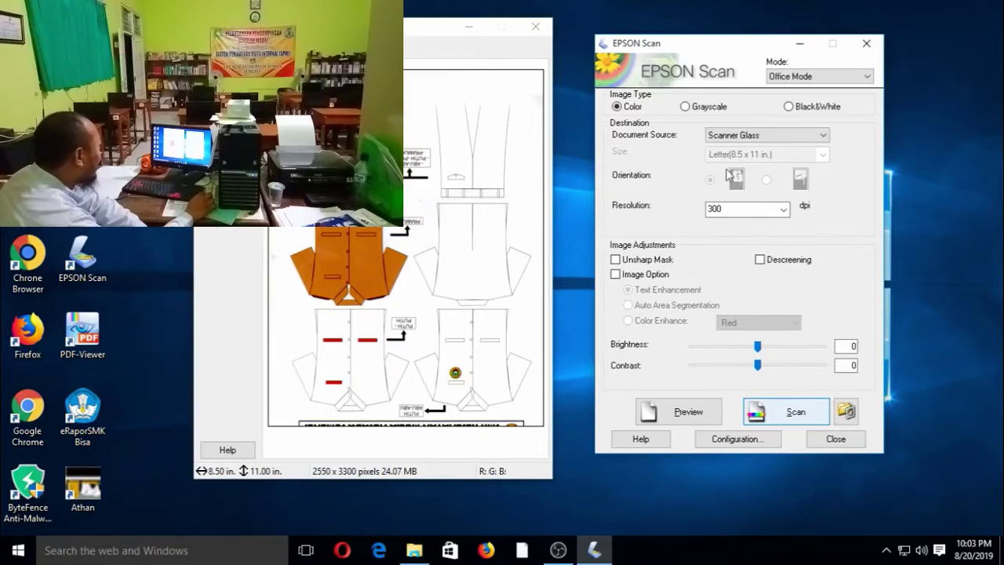
click(535, 28)
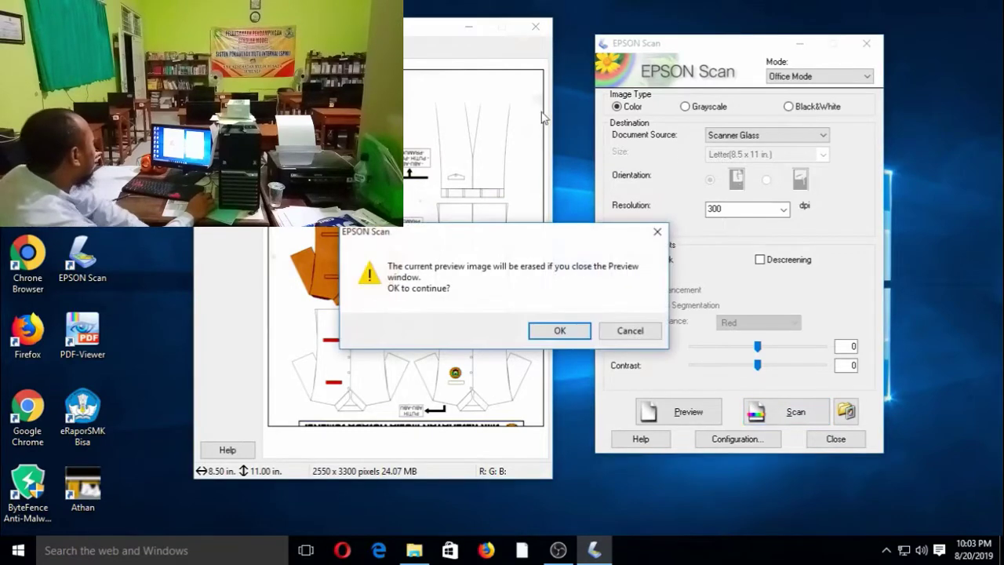
click(557, 332)
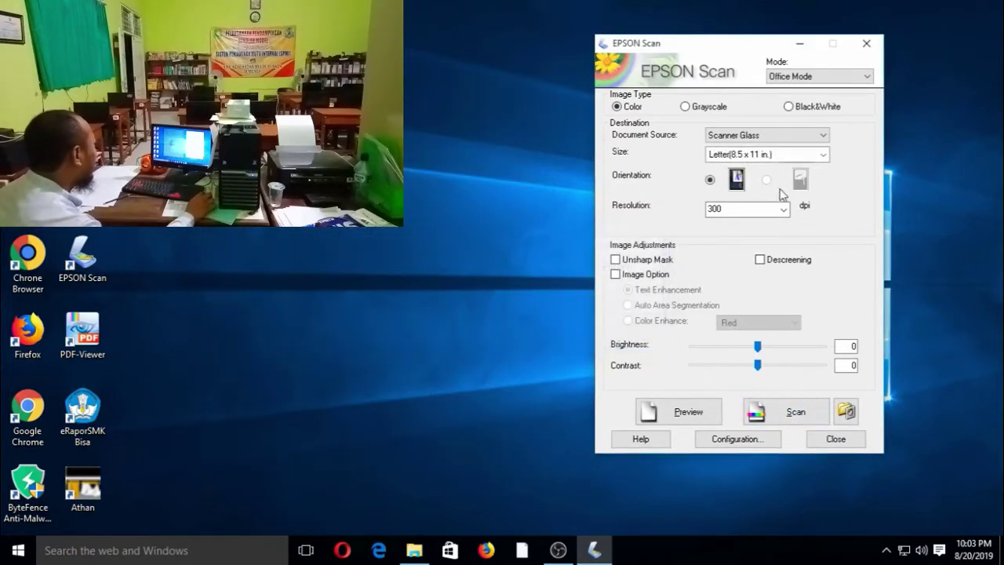
Set the scan size to A4 (8.3 x 11.7 in.), preview the document and discard that preview
click(825, 156)
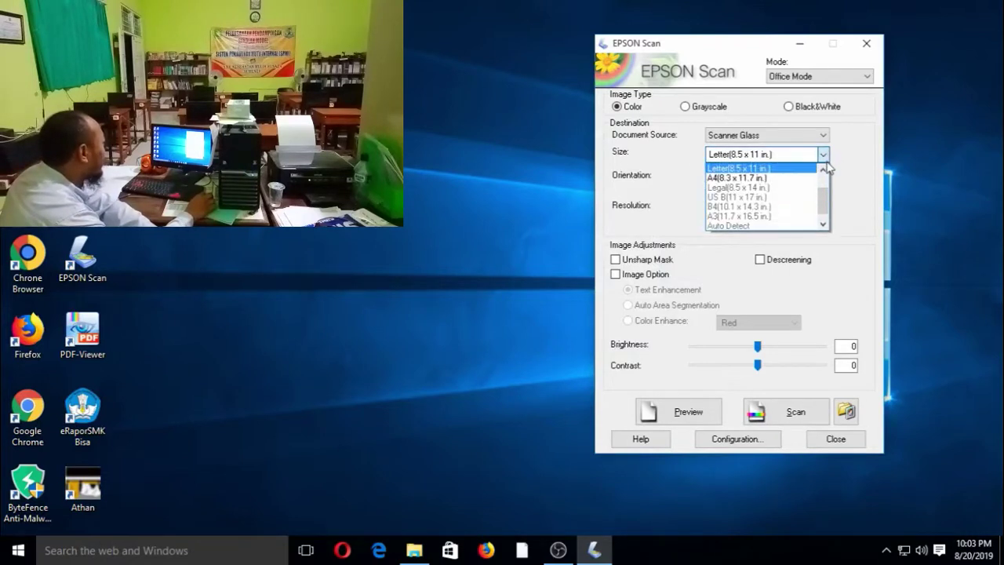
click(720, 180)
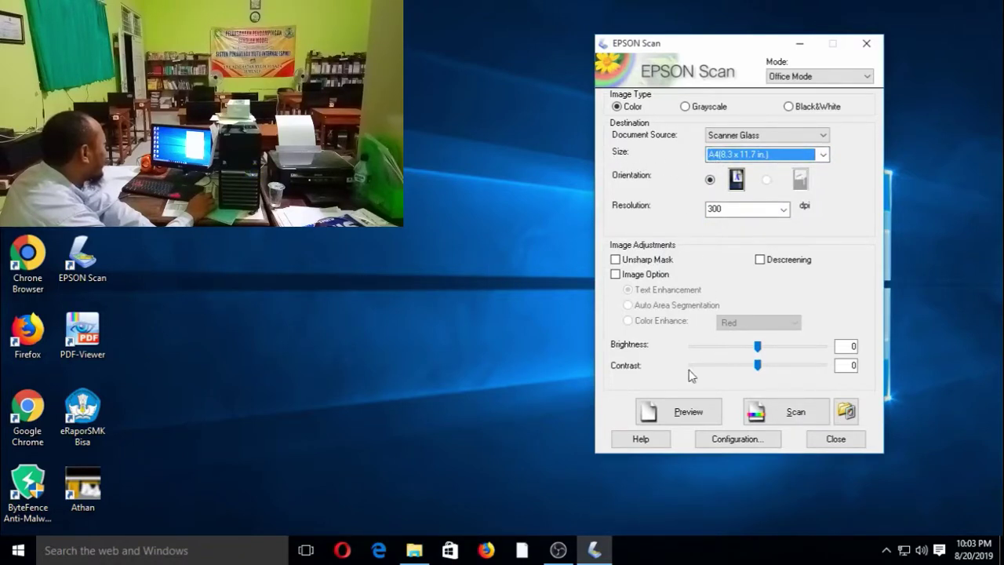
click(679, 415)
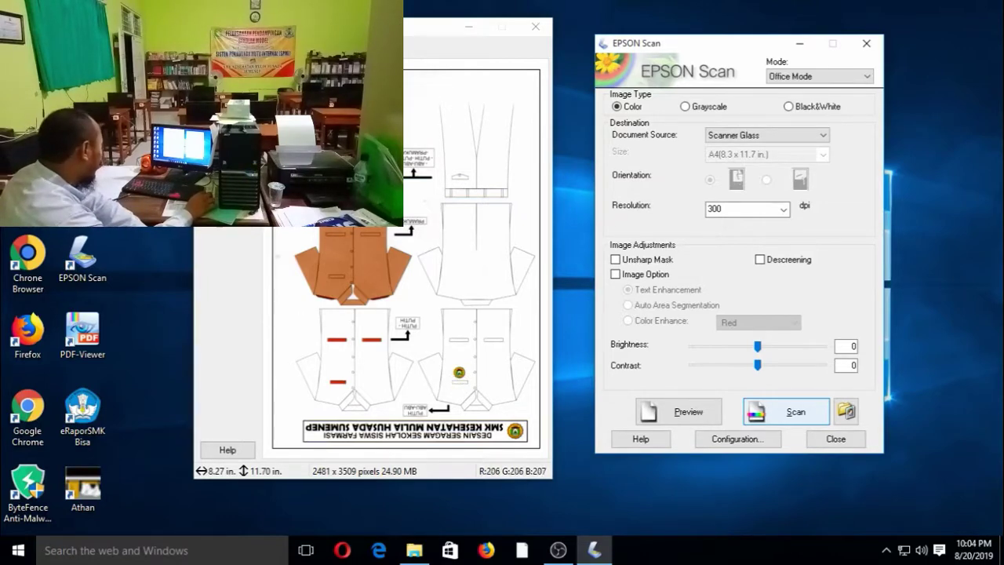
click(537, 29)
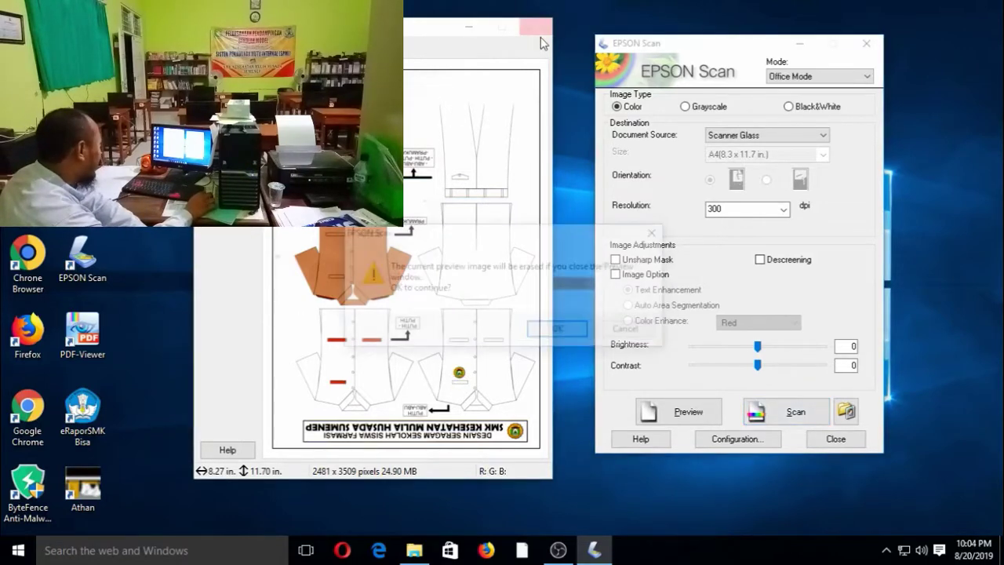
click(572, 332)
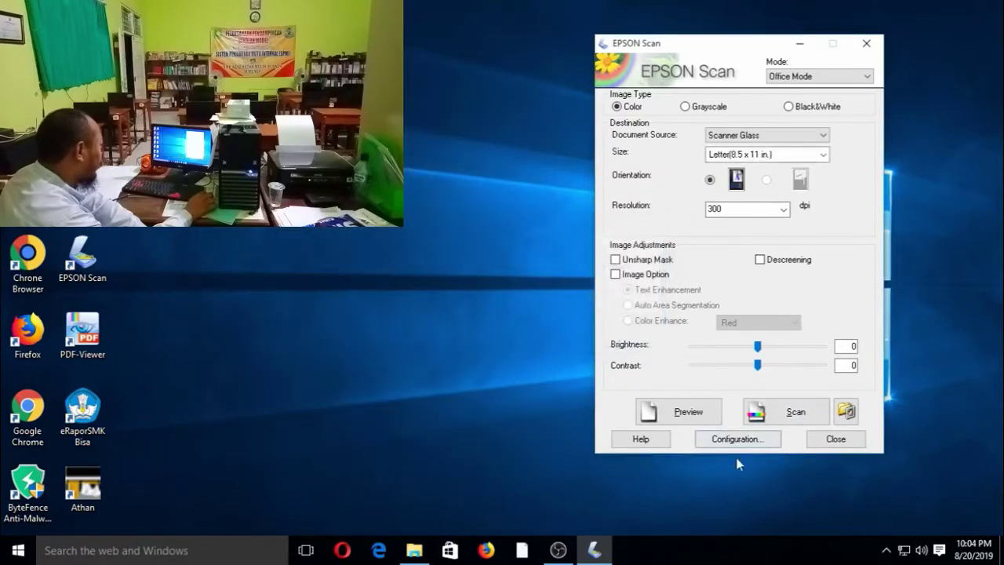
Start a scan and choose PDF (*.pdf) as the image format in the file save settings
click(788, 413)
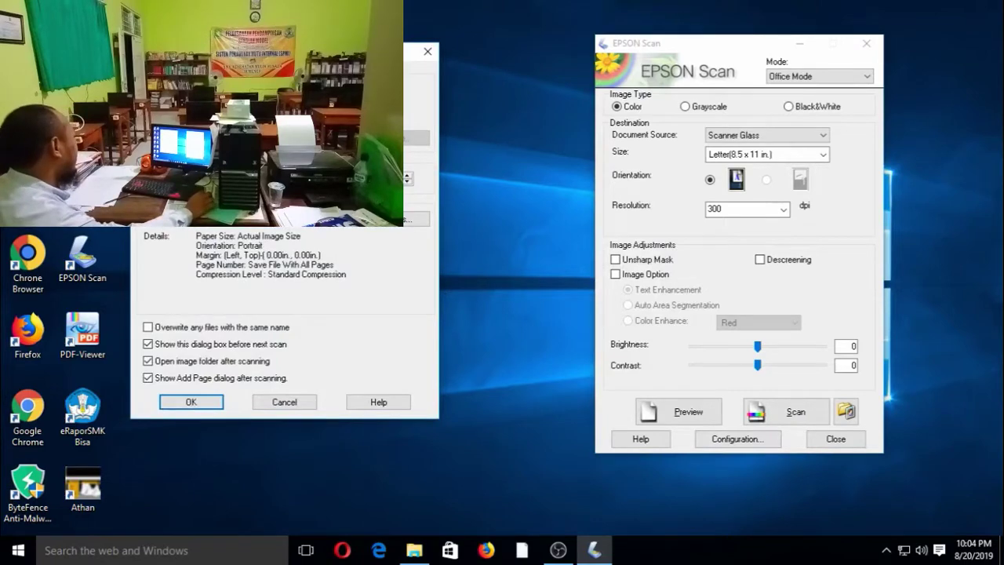
drag(266, 59, 650, 39)
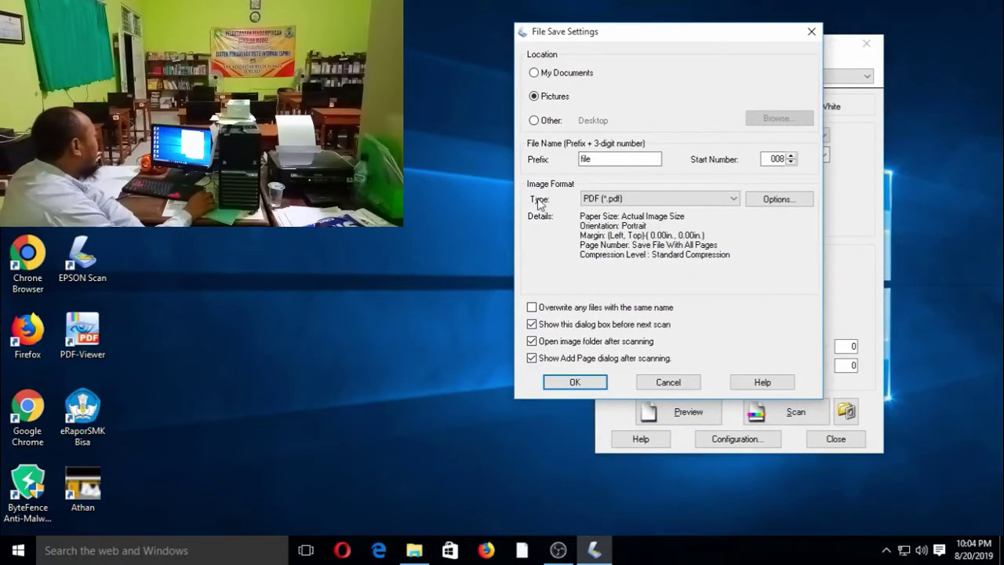
click(651, 201)
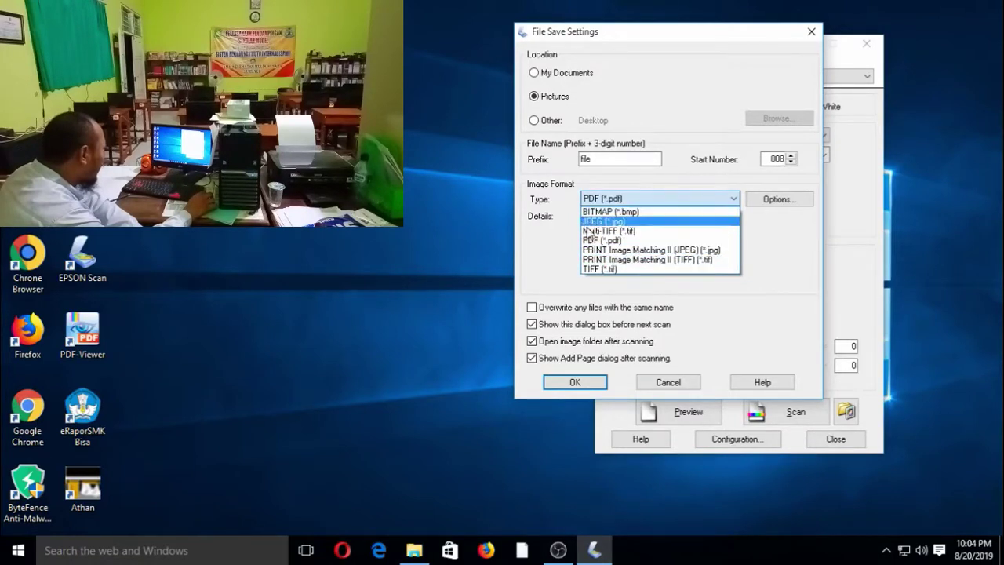
click(557, 229)
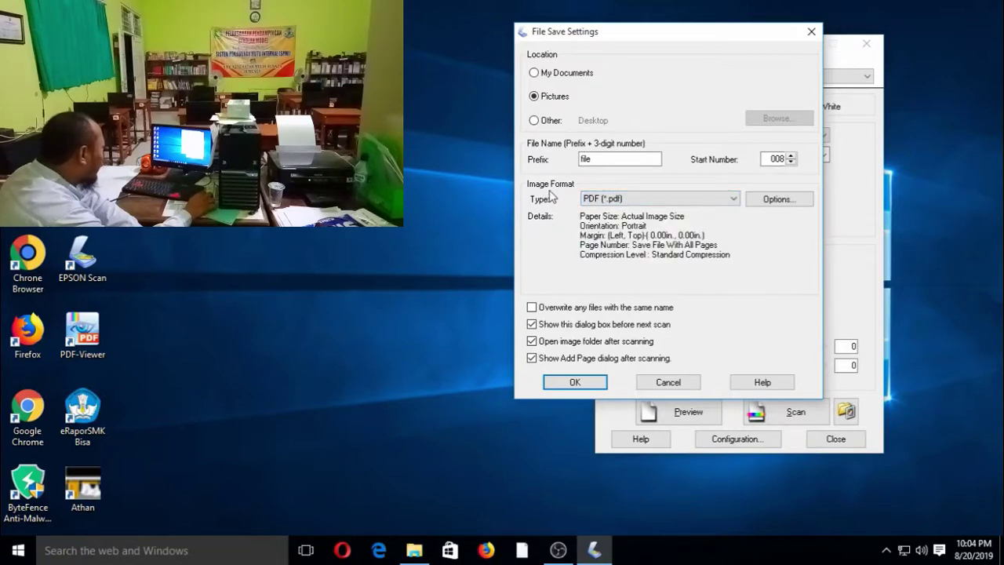
click(697, 201)
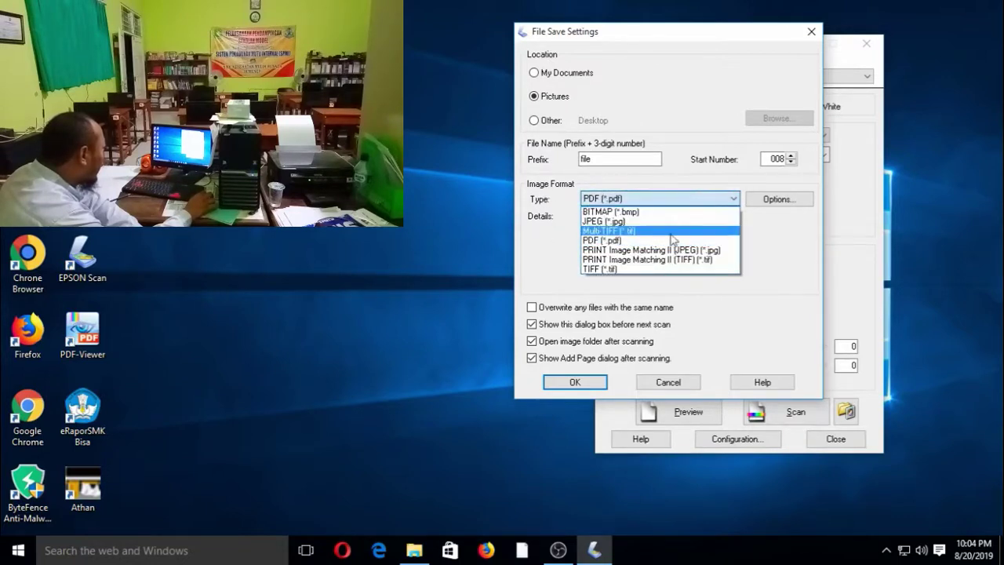
click(592, 241)
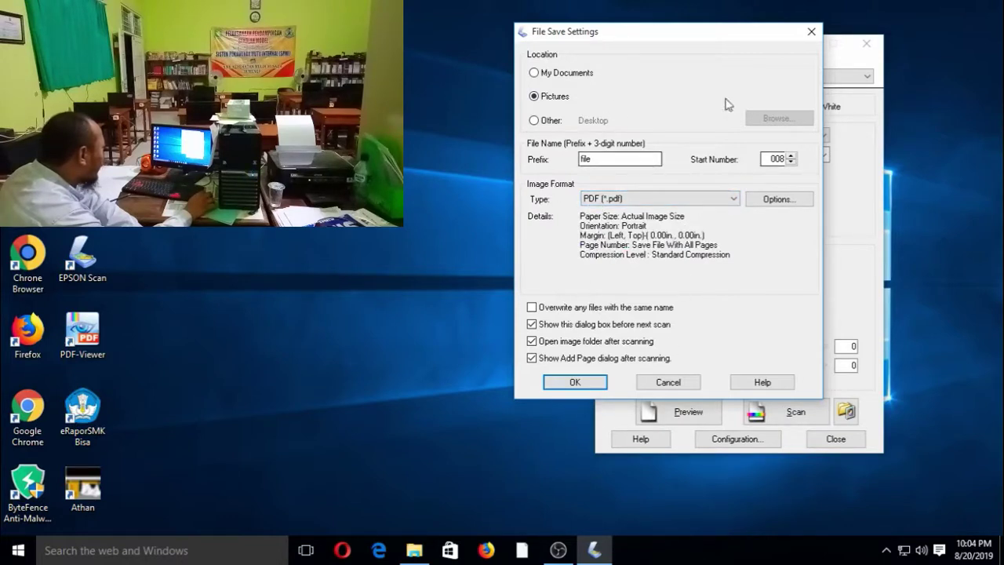
Set the file name prefix to TEST 1, scan the page and save the file without adding or editing pages
click(616, 157)
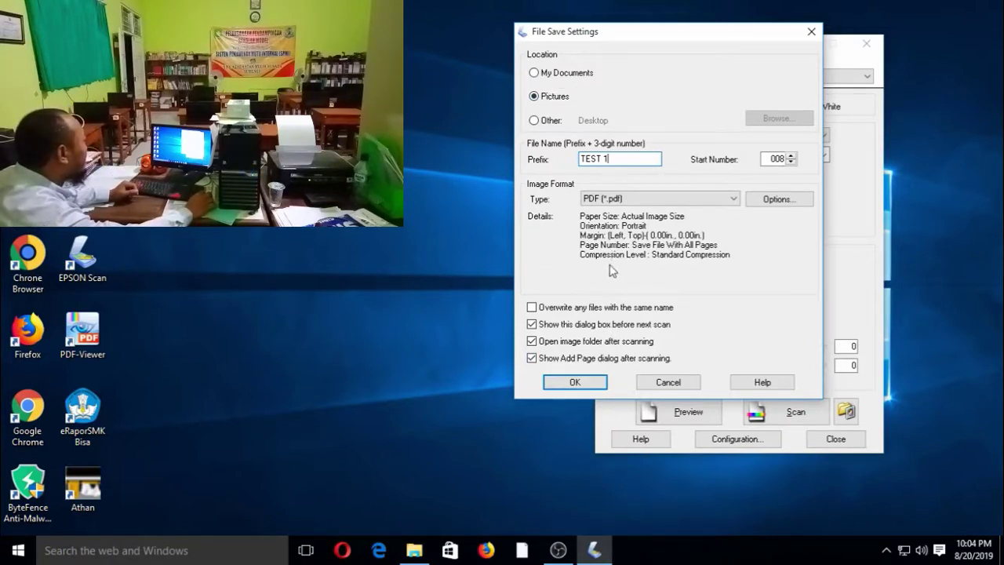
click(575, 382)
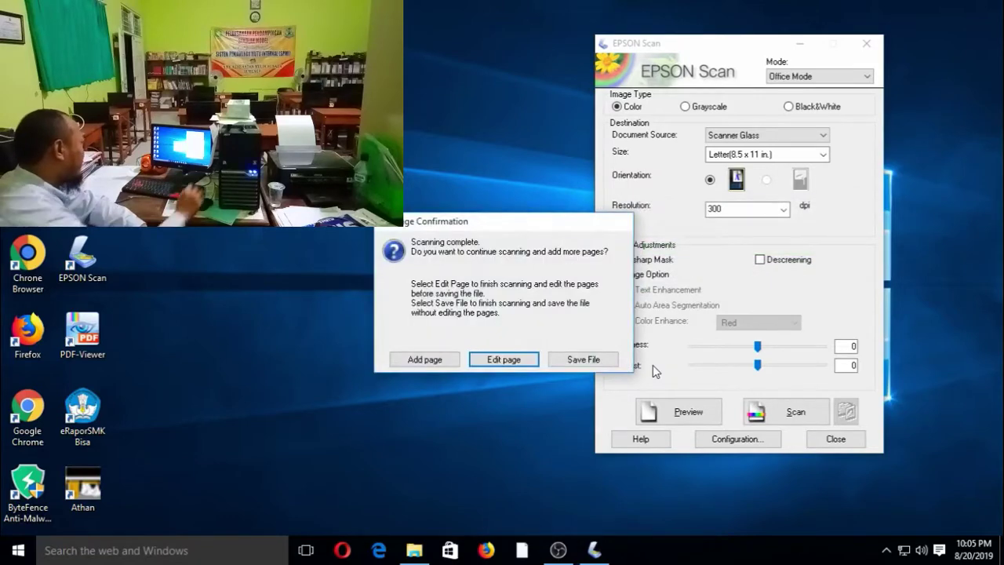
click(575, 360)
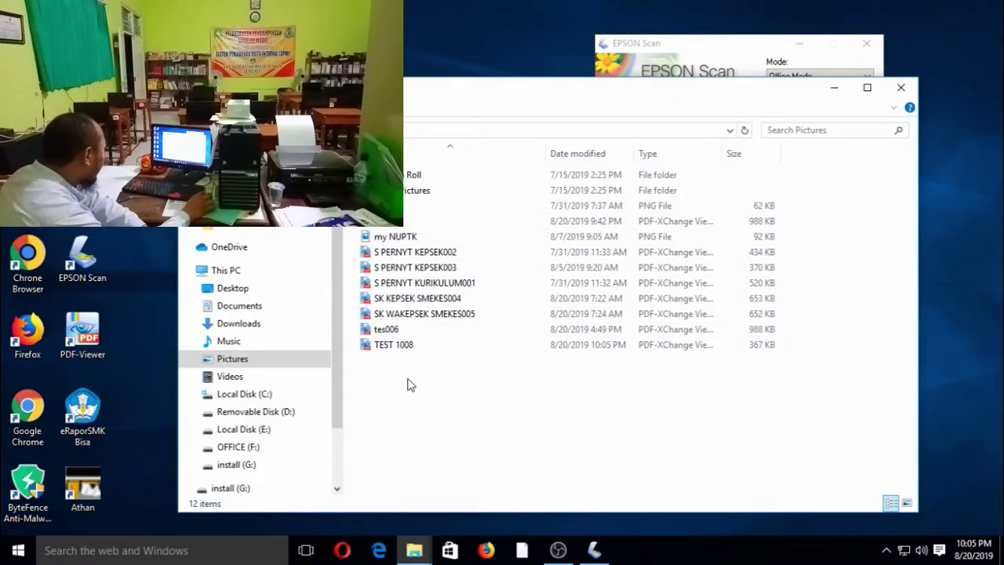
Open the scanned PDF TEST 1008 from the Pictures folder, inspect the whole page and close it
click(395, 349)
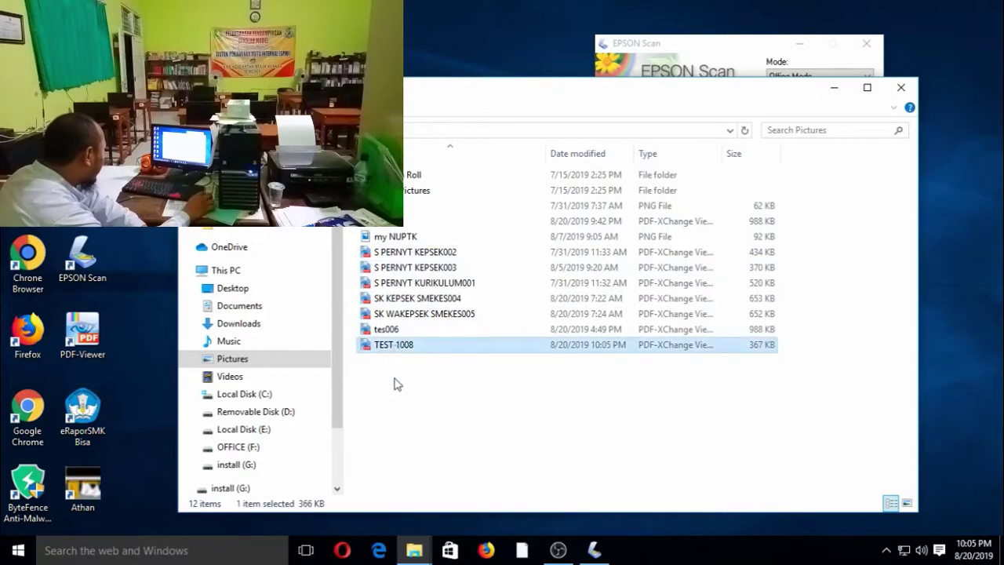
click(397, 381)
double_click(391, 348)
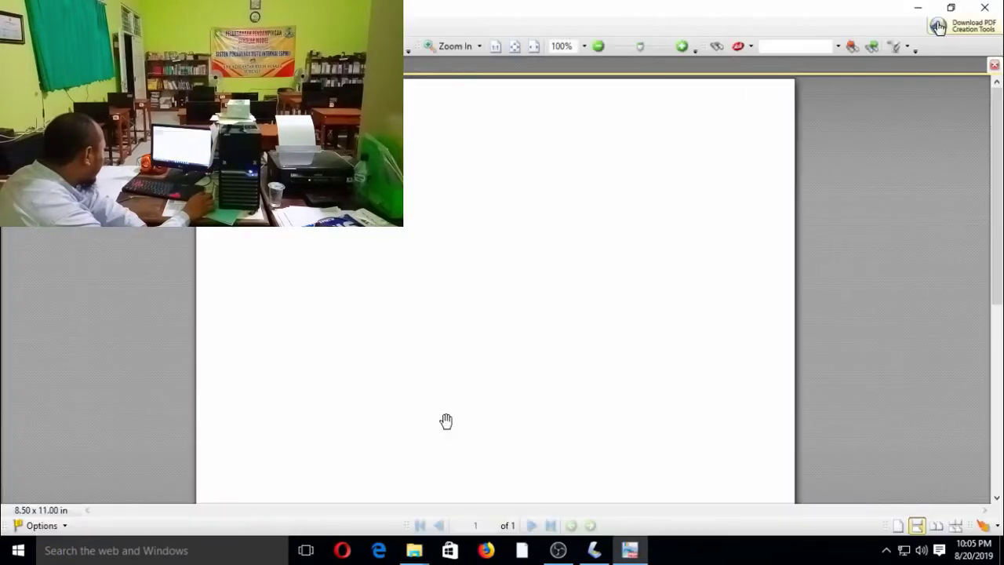
scroll(526, 341, down, 5)
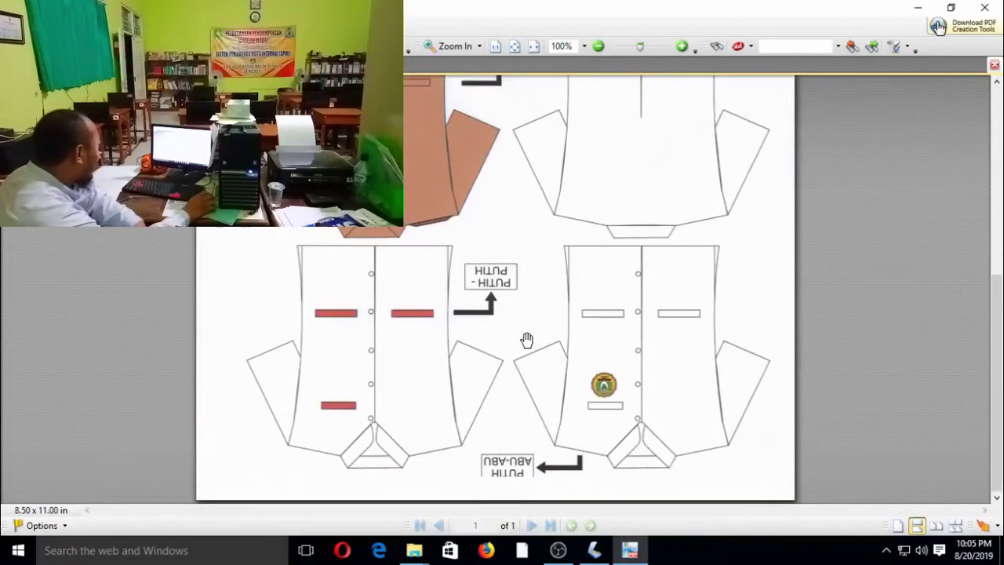
scroll(526, 340, down, 1)
scroll(526, 341, down, 1)
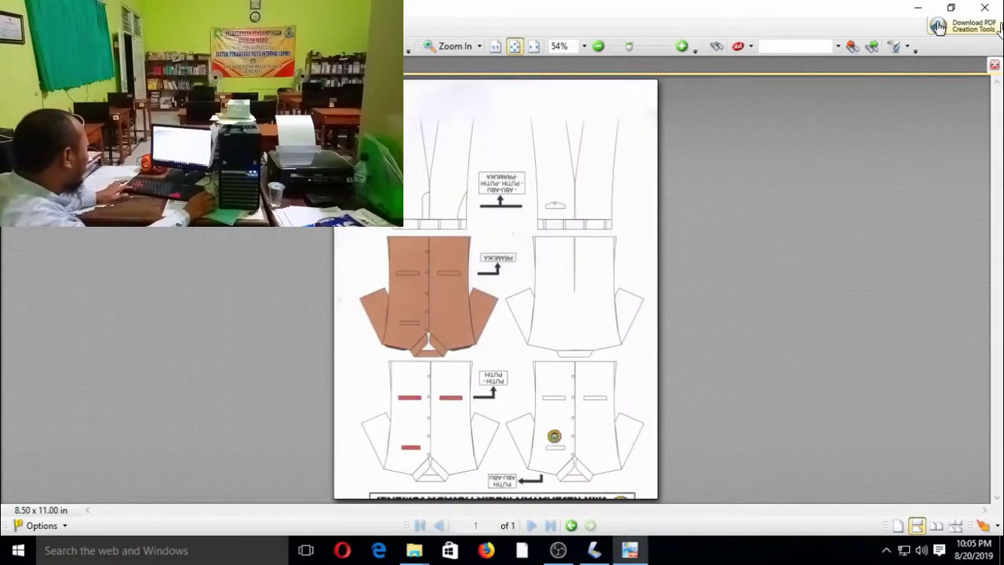
key(alt+F4)
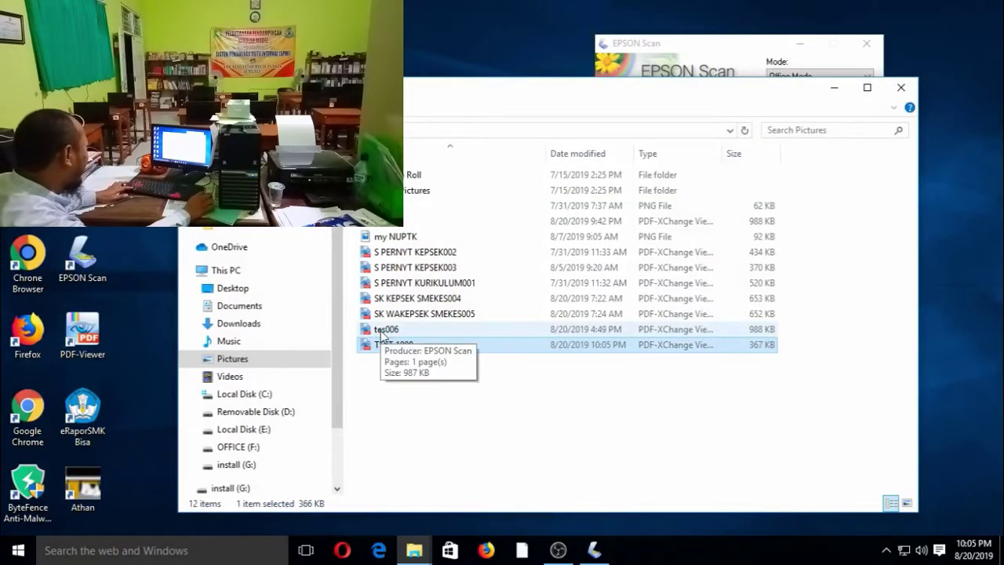
click(404, 409)
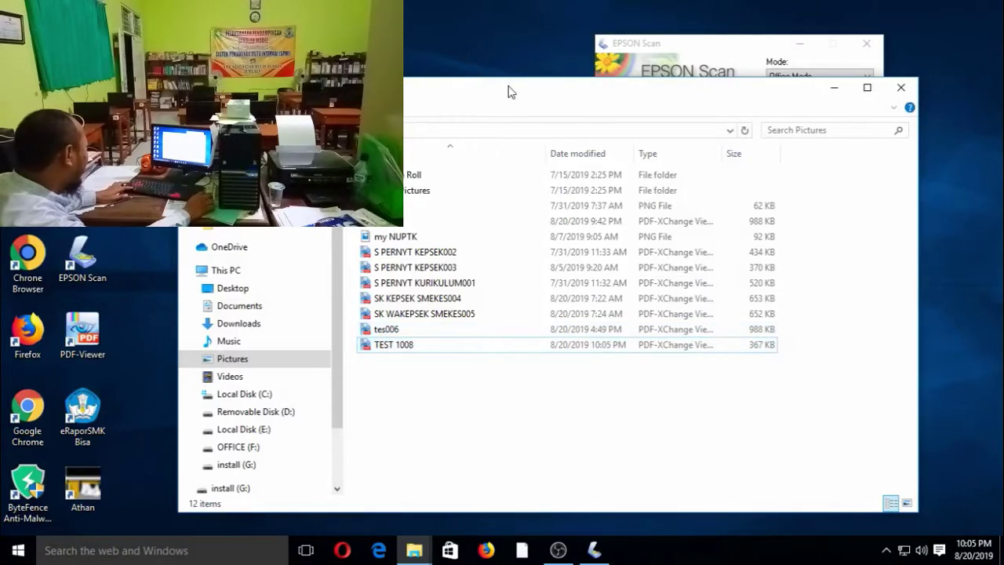
drag(514, 96, 156, 55)
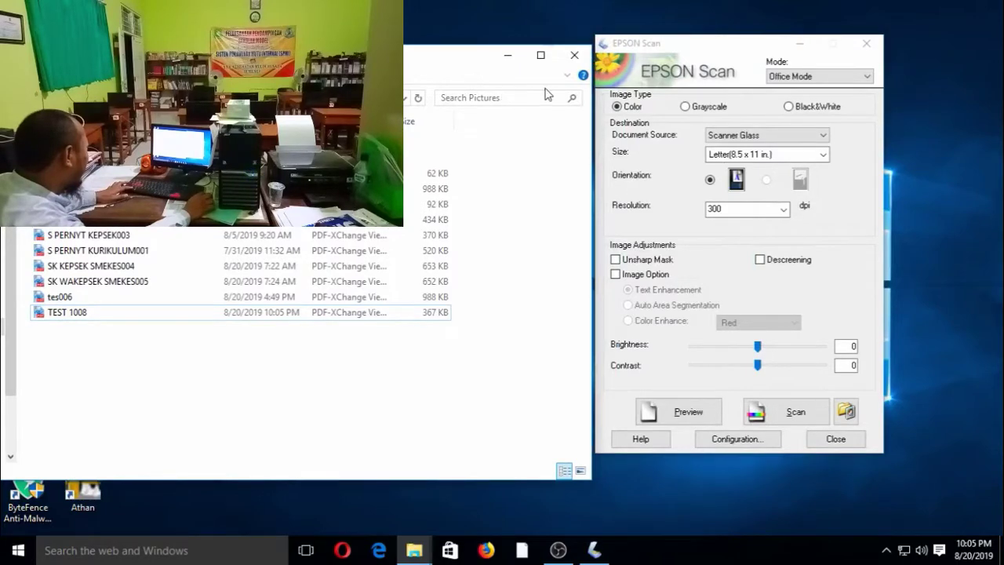
drag(272, 55, 614, 54)
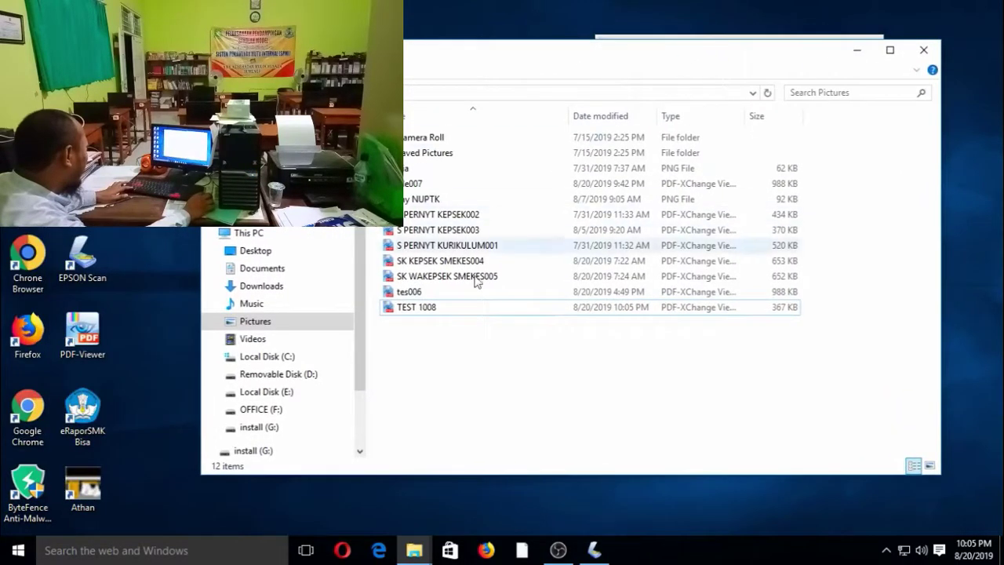
Reopen TEST 1008, check at a reduced zoom whether the full page was captured, and close the viewer
double_click(400, 308)
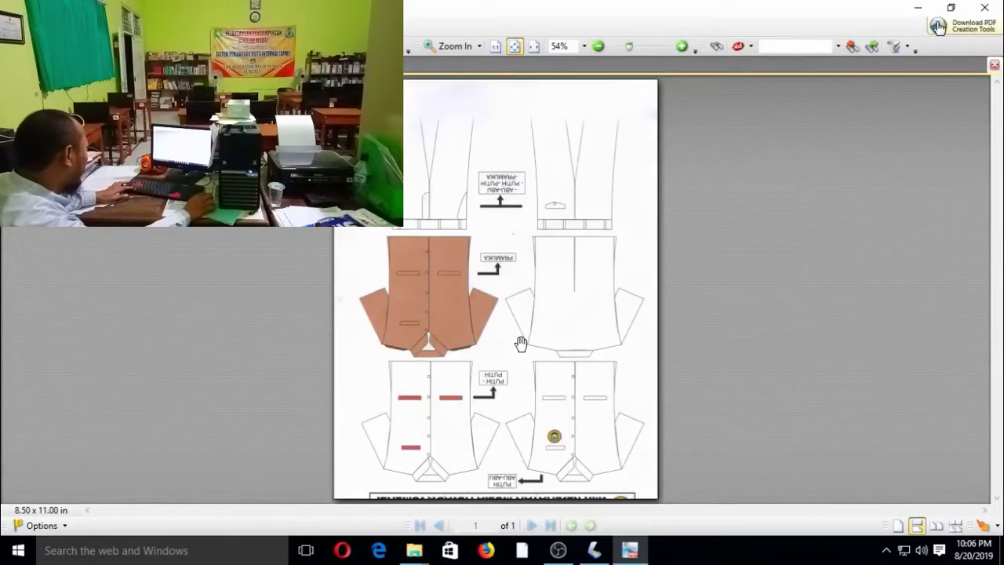
scroll(522, 421, down, 2)
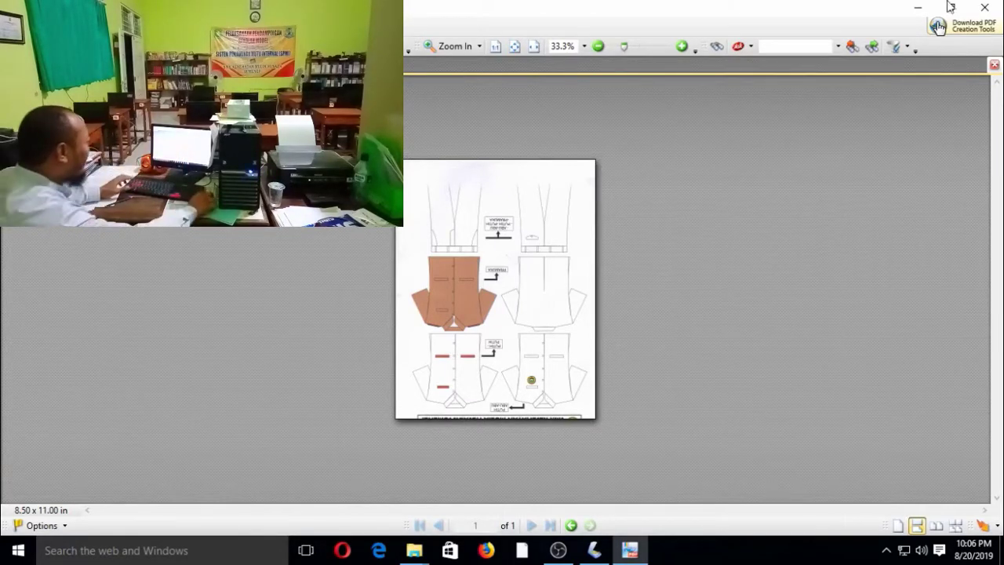
click(984, 7)
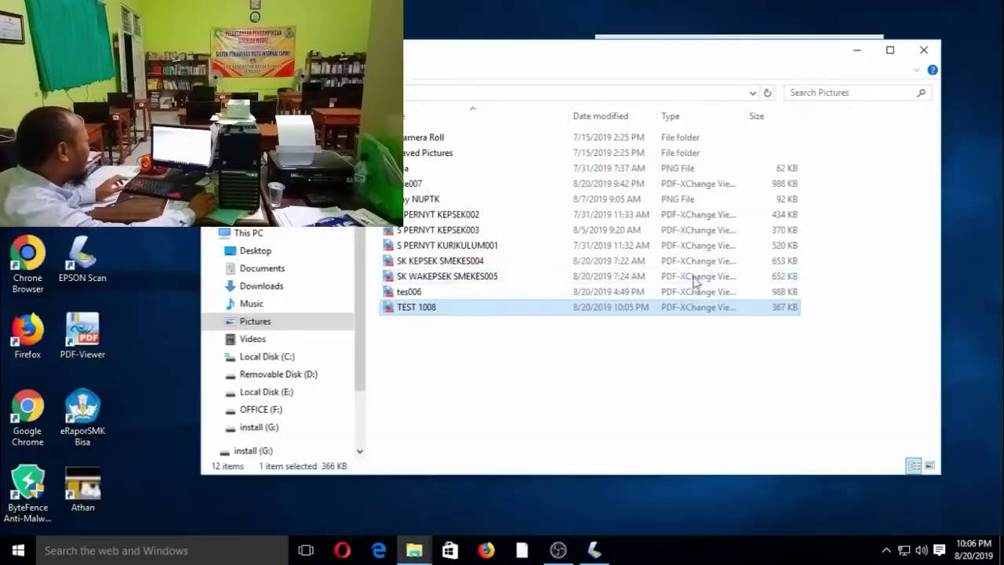
Minimise the Pictures folder window and set the scan size to A4 (8.3 x 11.7 in.) in EPSON Scan
click(857, 53)
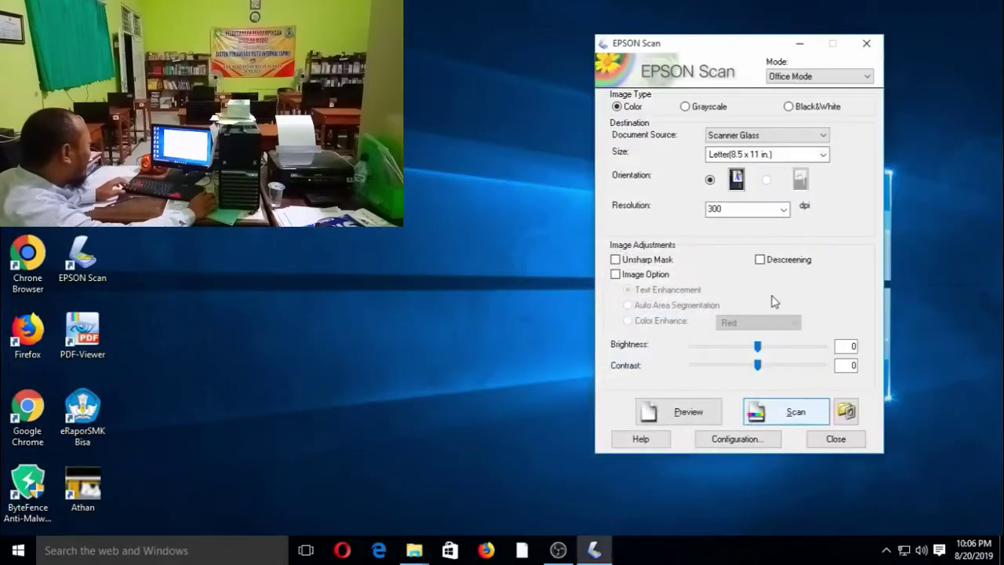
click(759, 155)
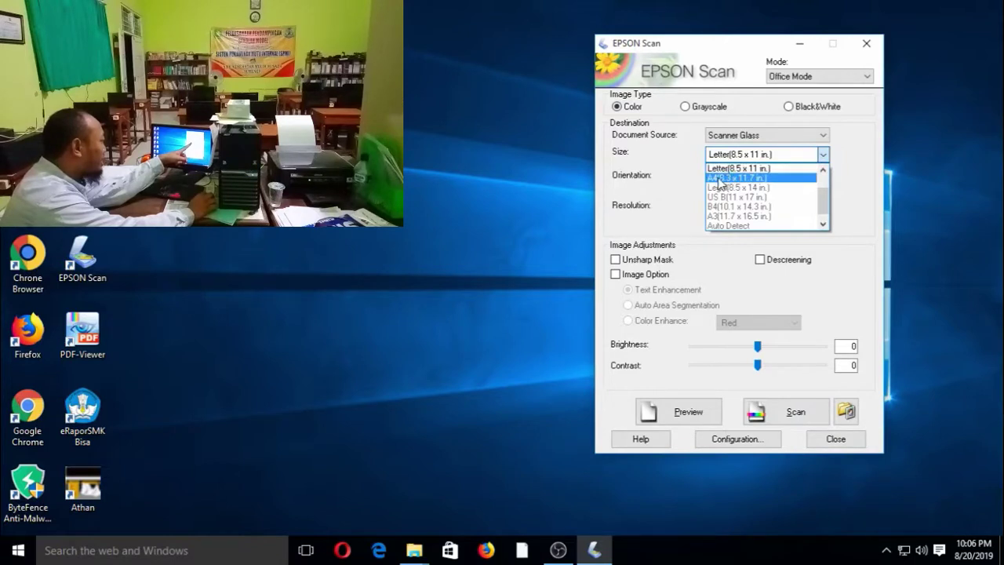
click(719, 181)
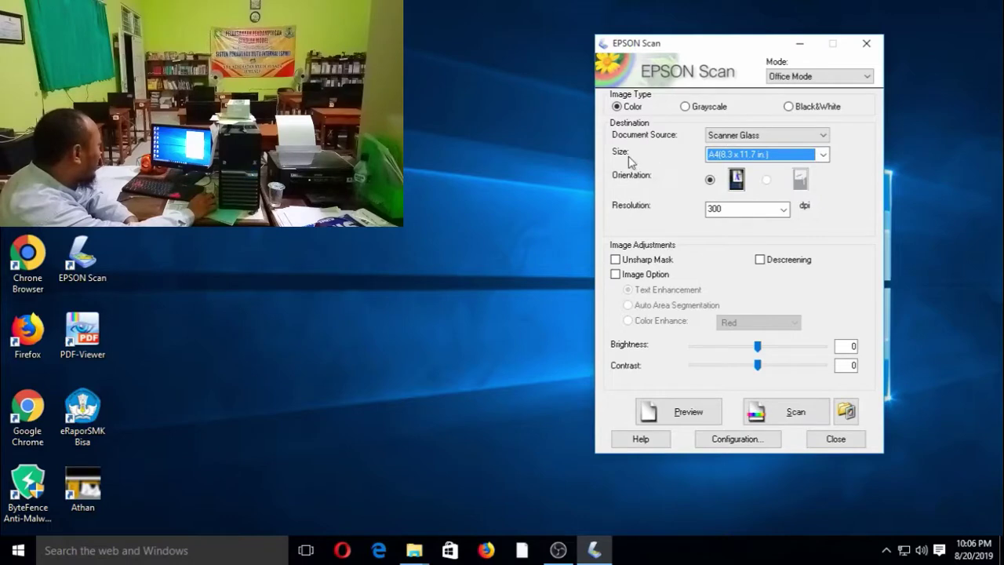
Scan the page at A4 size with the existing PDF save settings and save the file without adding or editing pages
click(796, 420)
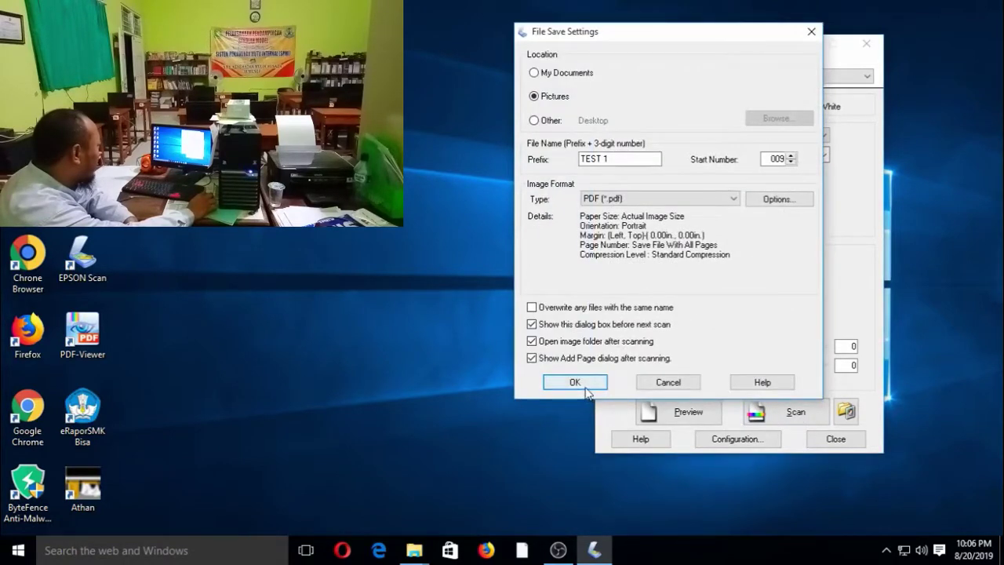
click(573, 382)
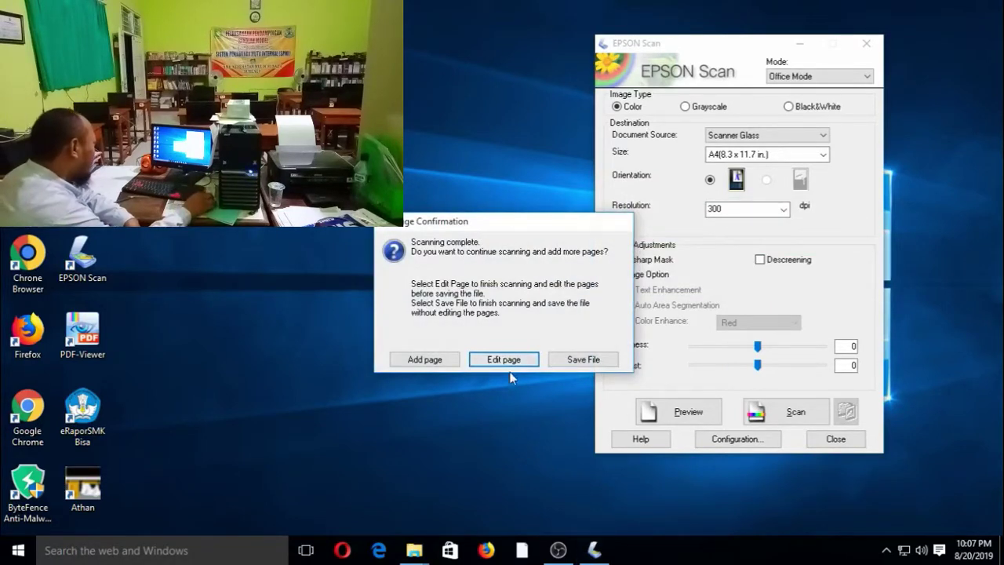
click(585, 361)
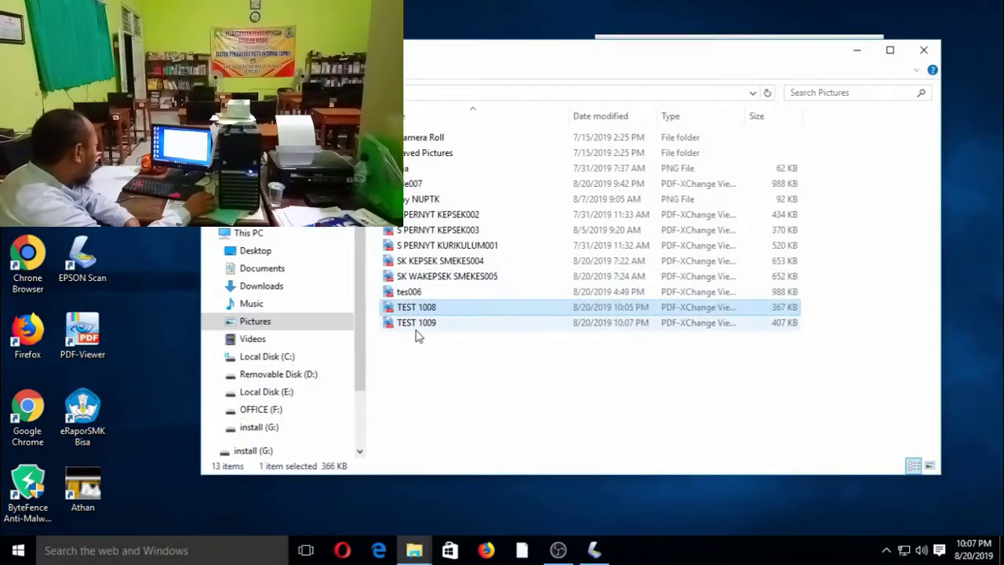
Open the scanned PDF TEST 1009 from the Pictures folder and check at full and reduced zoom whether the whole page was captured
double_click(418, 323)
scroll(541, 372, down, 5)
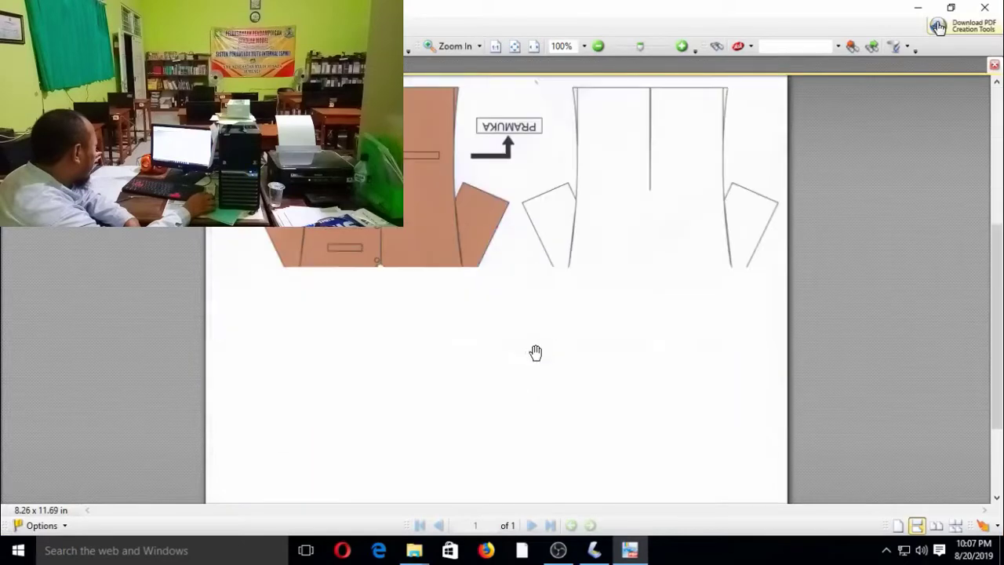
scroll(536, 353, down, 2)
scroll(565, 345, up, 2)
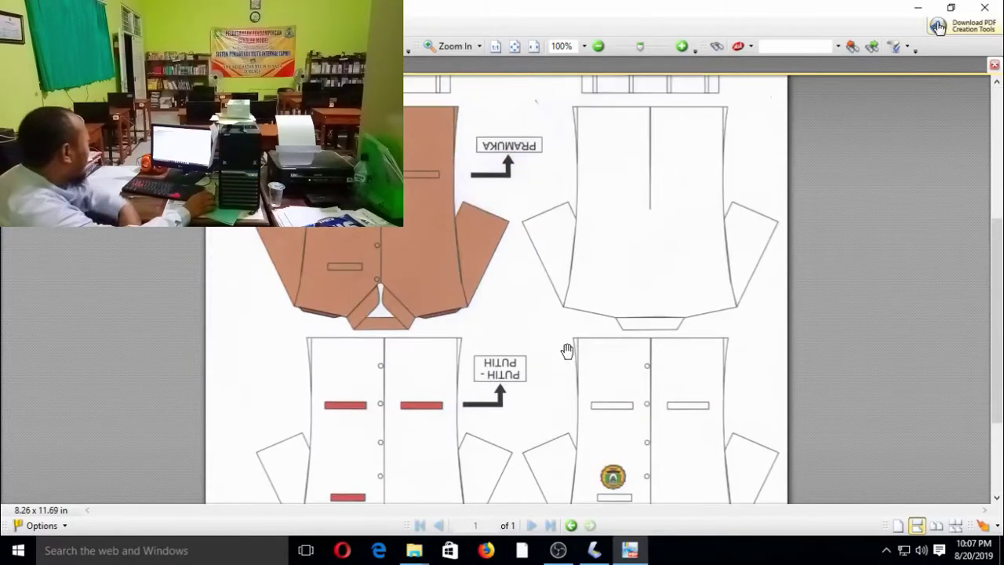
scroll(566, 350, down, 2)
scroll(563, 349, down, 3)
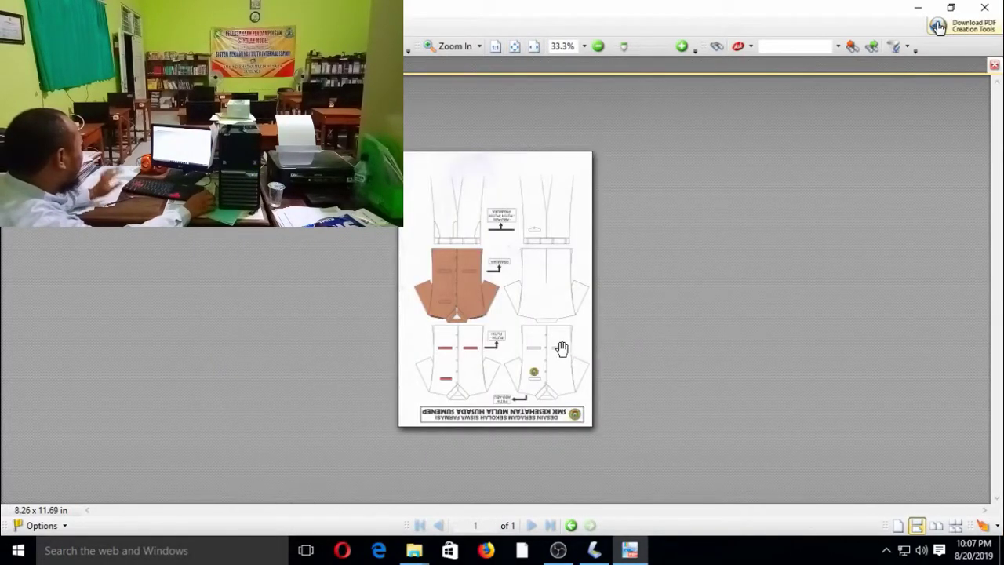